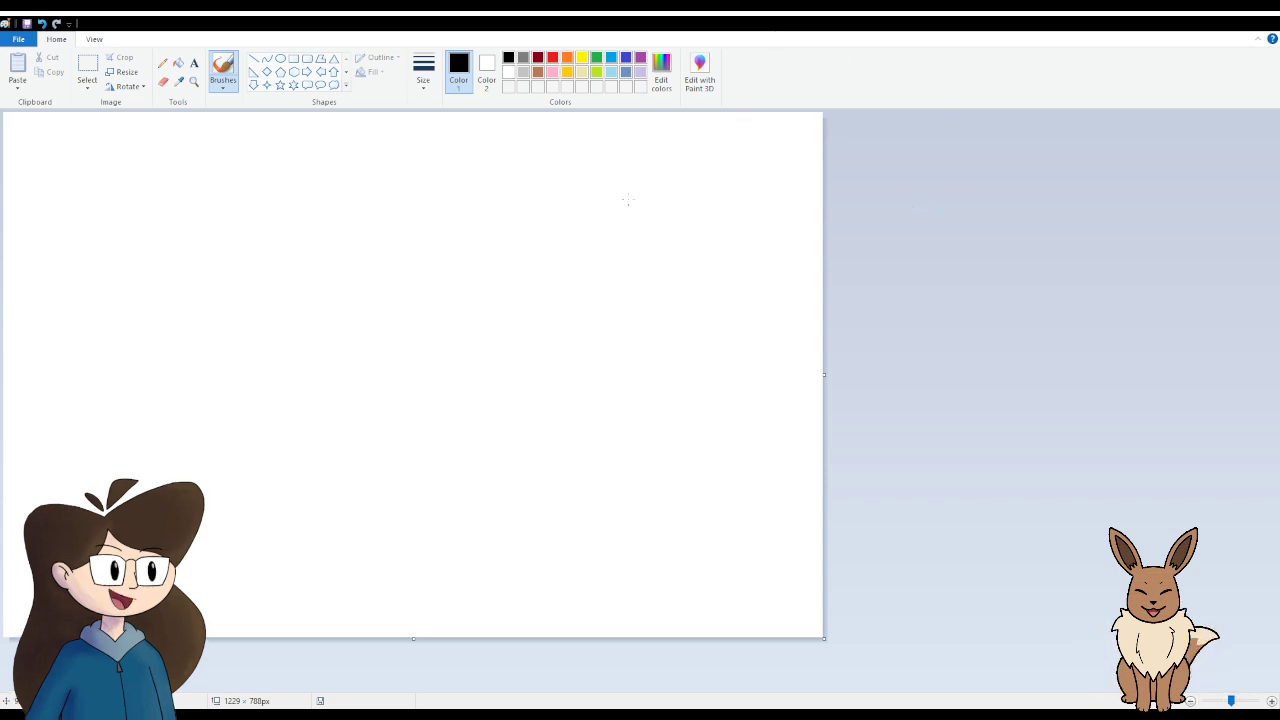
Step: Undo the first U-shaped head curve, then brush the first ear outline and a jagged fur line beside it
{"action": "left_click_drag", "start_coordinate": [263, 364], "coordinate": [530, 428]}
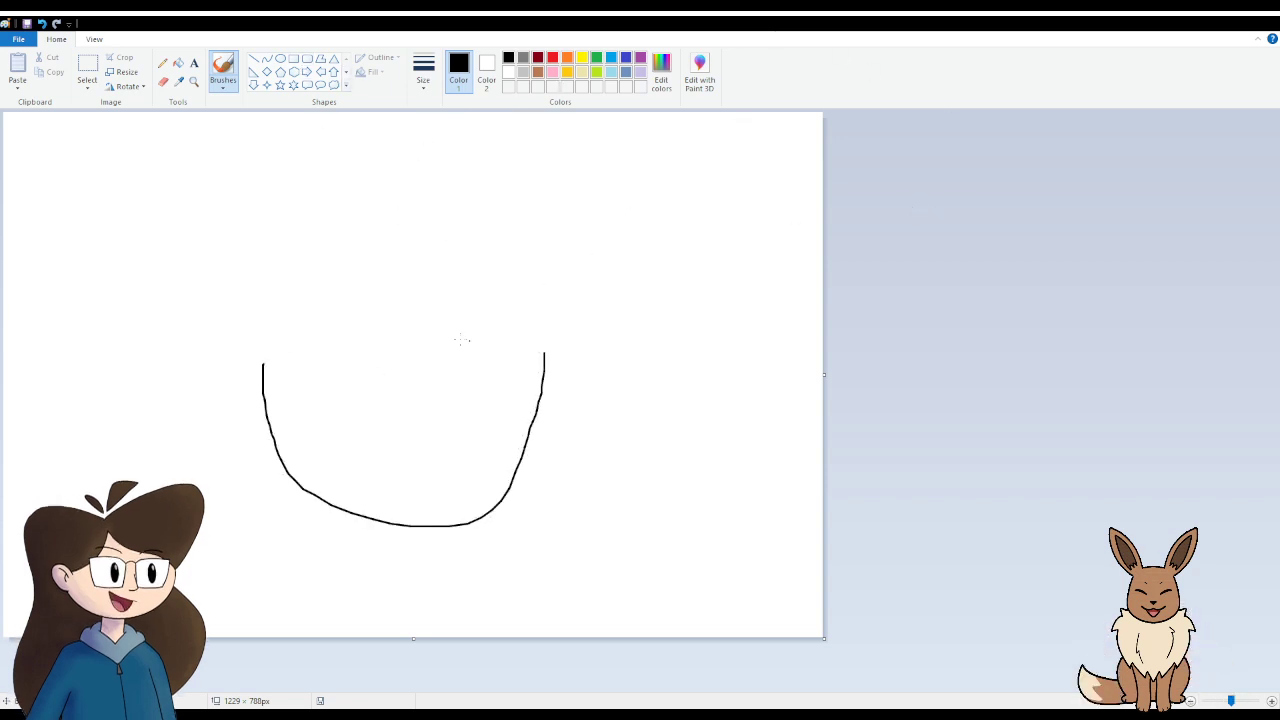
{"action": "key", "text": "ctrl+z"}
{"action": "key", "text": "ctrl+z"}
{"action": "key", "text": "ctrl+z"}
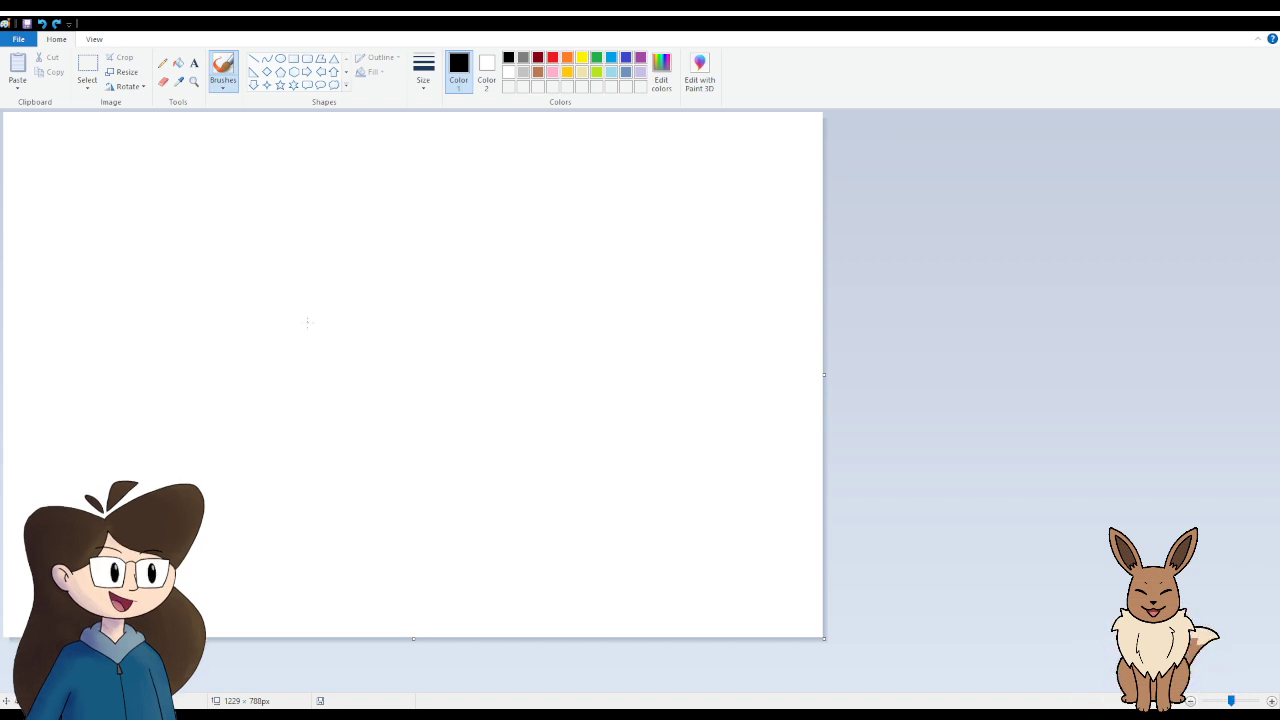
{"action": "mouse_move", "coordinate": [303, 321]}
{"action": "left_mouse_down"}
{"action": "mouse_move", "coordinate": [352, 243]}
{"action": "mouse_move", "coordinate": [397, 229]}
{"action": "mouse_move", "coordinate": [408, 237]}
{"action": "mouse_move", "coordinate": [403, 308]}
{"action": "mouse_move", "coordinate": [362, 338]}
{"action": "left_mouse_up"}
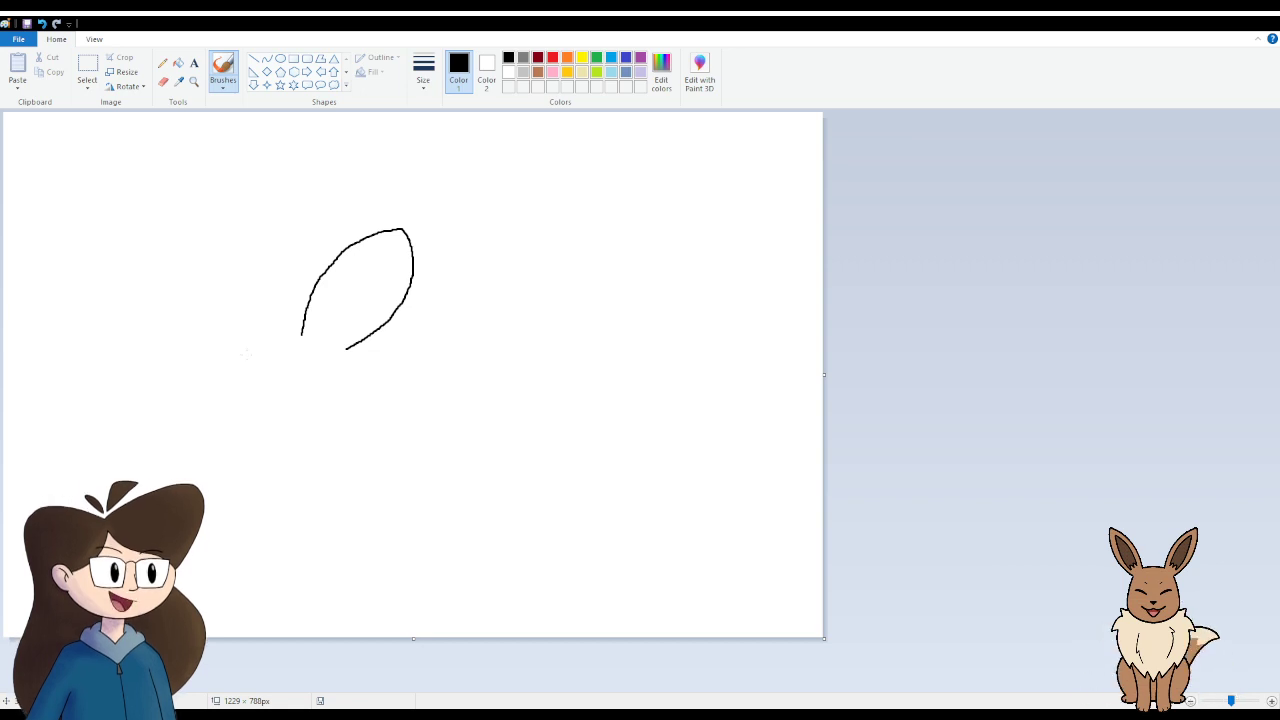
{"action": "left_click_drag", "start_coordinate": [238, 358], "coordinate": [251, 305]}
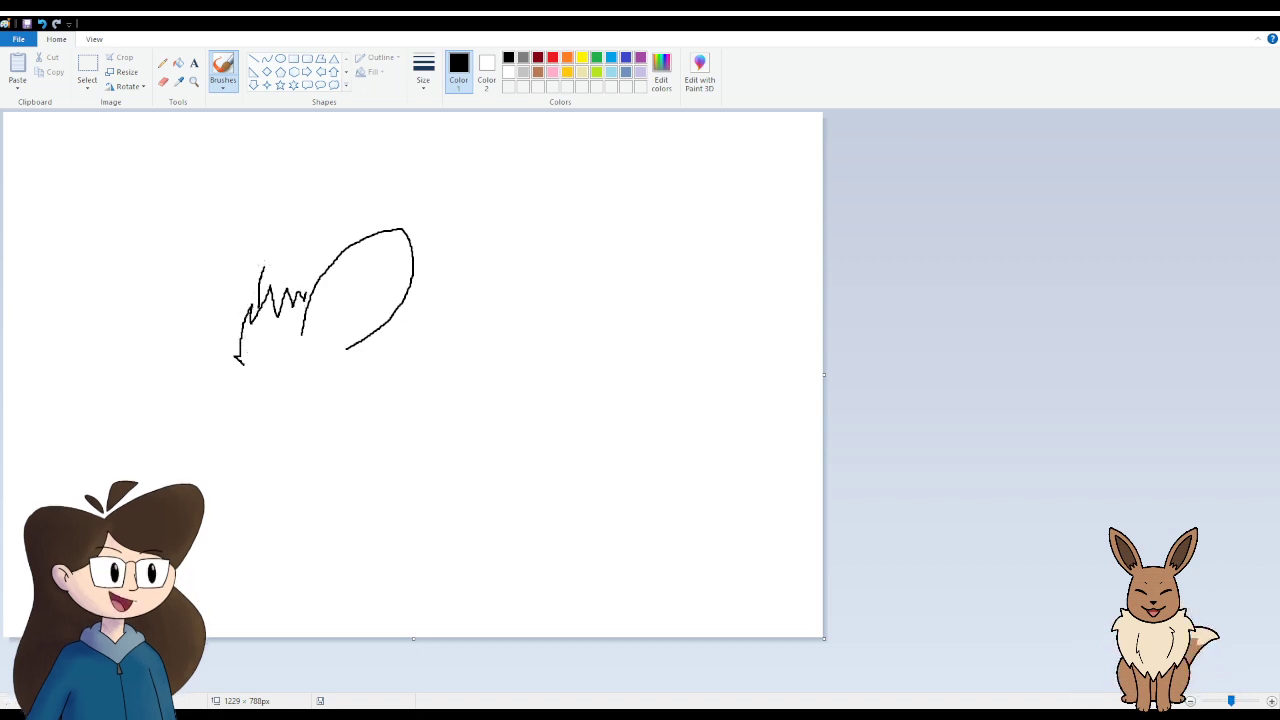
Step: Brush the second ear, the head's left side and chin curve, cheek fur tufts, an oval eye and ear-base fur
{"action": "mouse_move", "coordinate": [287, 223]}
{"action": "left_mouse_down"}
{"action": "mouse_move", "coordinate": [306, 209]}
{"action": "mouse_move", "coordinate": [318, 220]}
{"action": "mouse_move", "coordinate": [328, 268]}
{"action": "left_mouse_up"}
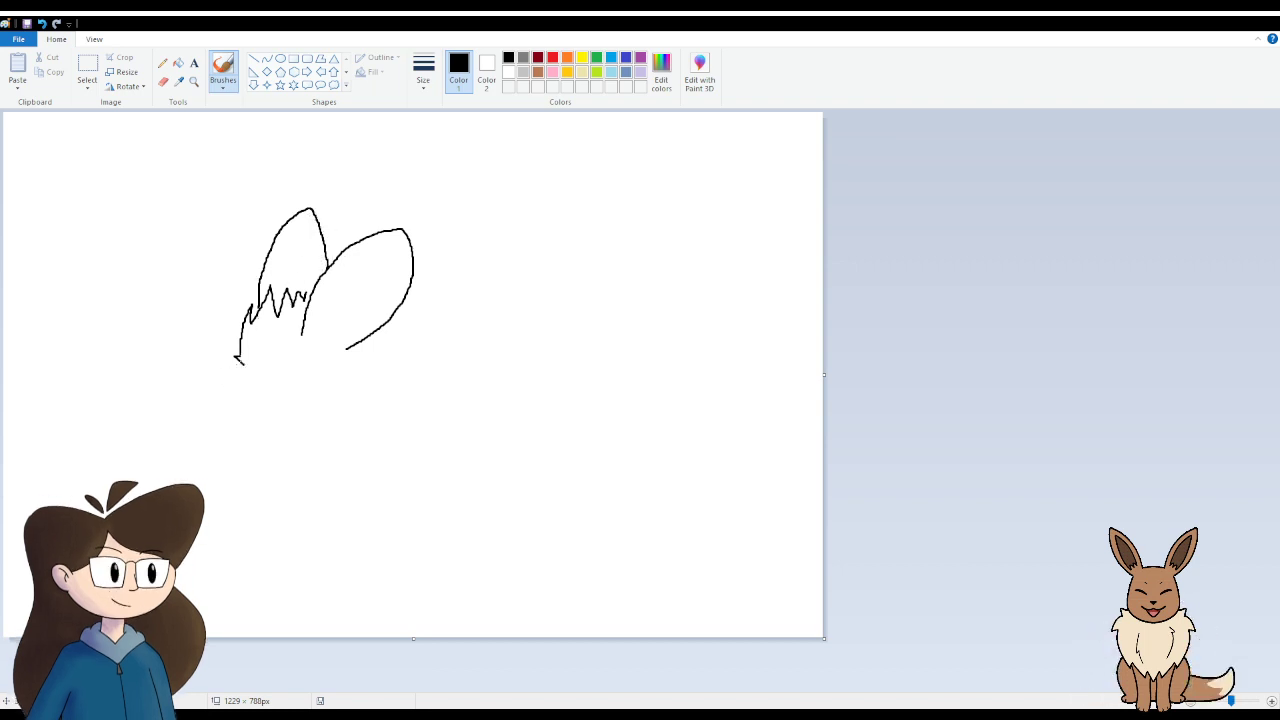
{"action": "left_click_drag", "start_coordinate": [238, 362], "coordinate": [222, 406]}
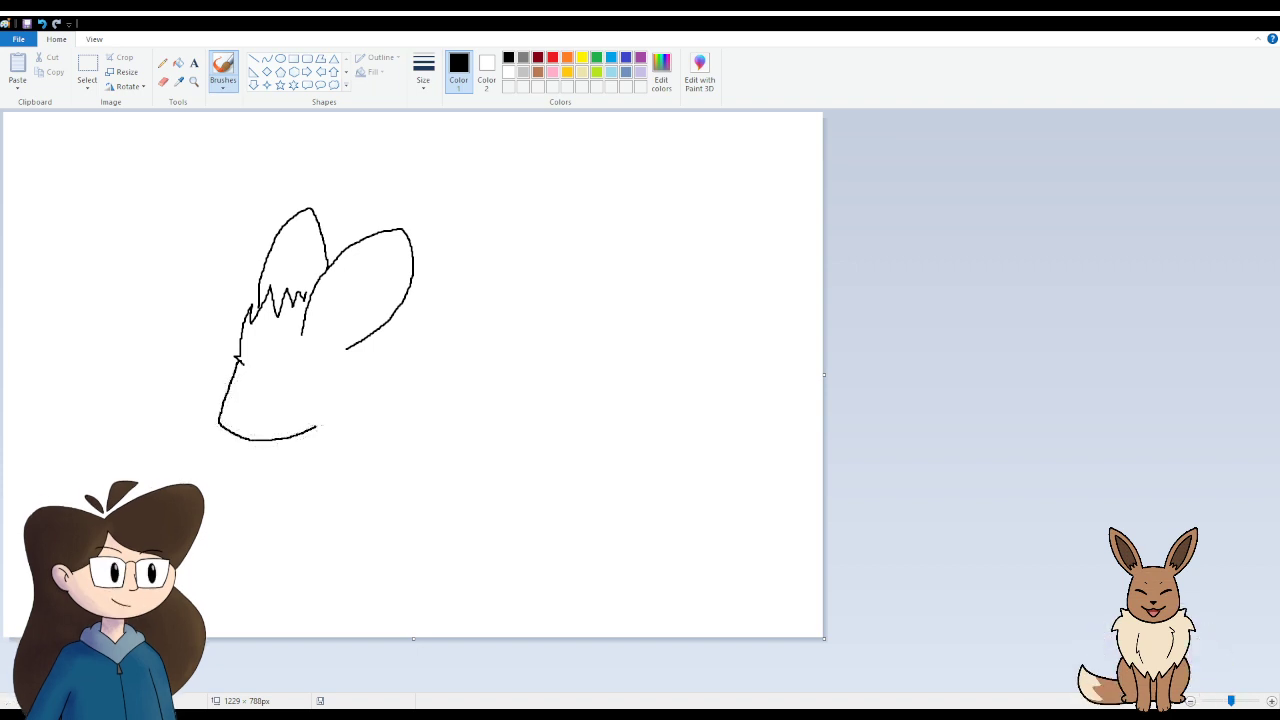
{"action": "left_click_drag", "start_coordinate": [322, 425], "coordinate": [337, 413]}
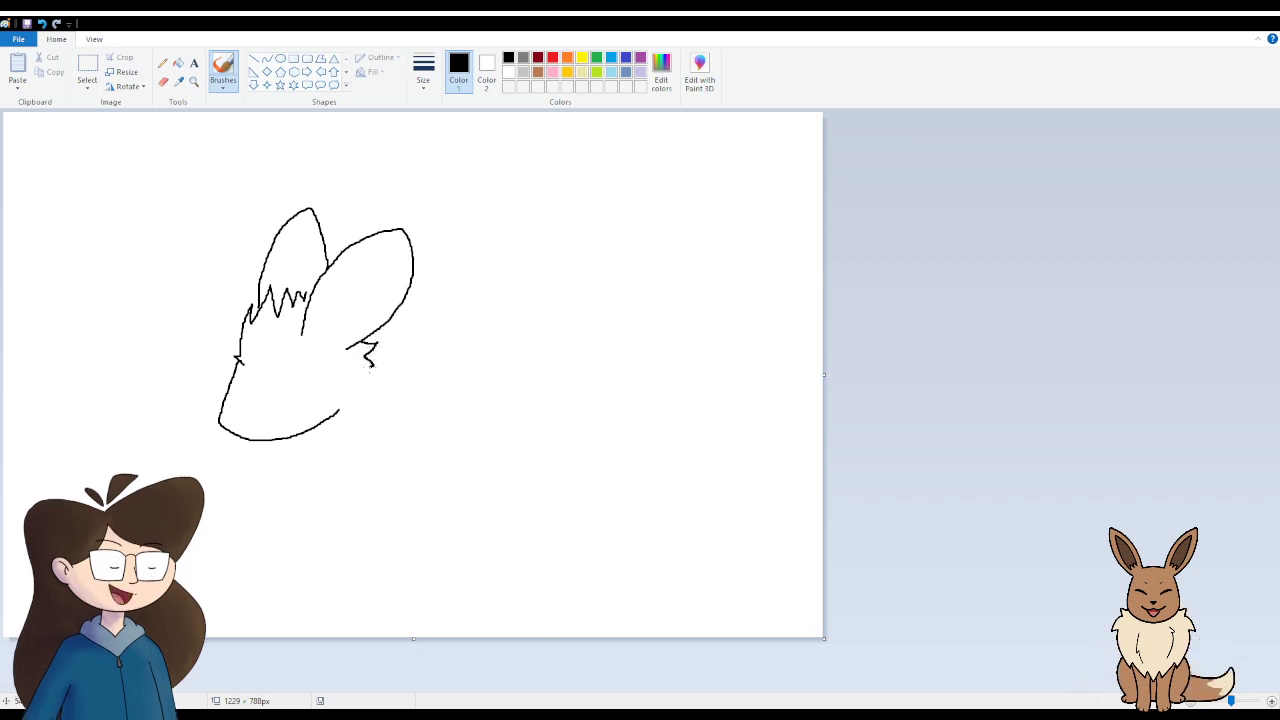
{"action": "left_click_drag", "start_coordinate": [378, 343], "coordinate": [342, 411]}
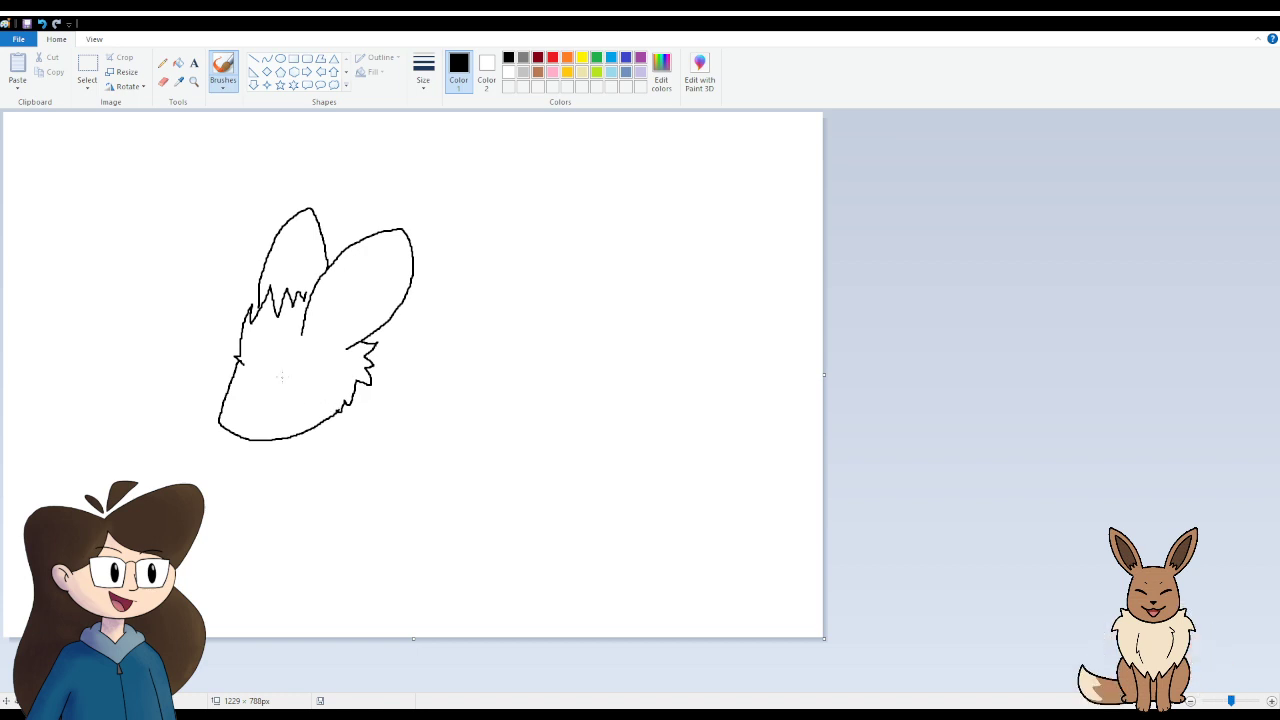
{"action": "mouse_move", "coordinate": [298, 364]}
{"action": "left_mouse_down"}
{"action": "mouse_move", "coordinate": [291, 377]}
{"action": "mouse_move", "coordinate": [302, 362]}
{"action": "left_mouse_up"}
{"action": "mouse_move", "coordinate": [338, 311]}
{"action": "left_mouse_down"}
{"action": "mouse_move", "coordinate": [333, 337]}
{"action": "mouse_move", "coordinate": [350, 271]}
{"action": "mouse_move", "coordinate": [385, 250]}
{"action": "left_mouse_up"}
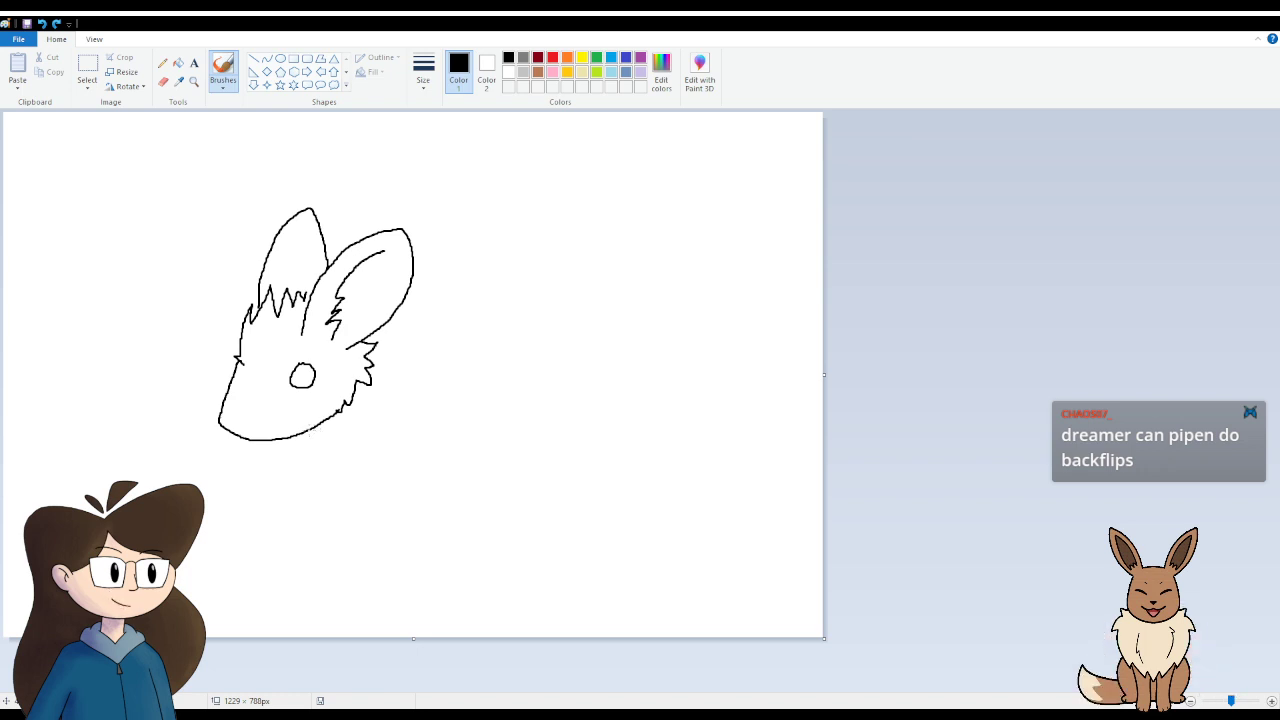
Step: Draw the belly line under the head, the chin line, a small mouth and a line separating the front paws
{"action": "mouse_move", "coordinate": [294, 441]}
{"action": "left_mouse_down"}
{"action": "mouse_move", "coordinate": [292, 460]}
{"action": "mouse_move", "coordinate": [397, 438]}
{"action": "left_mouse_up"}
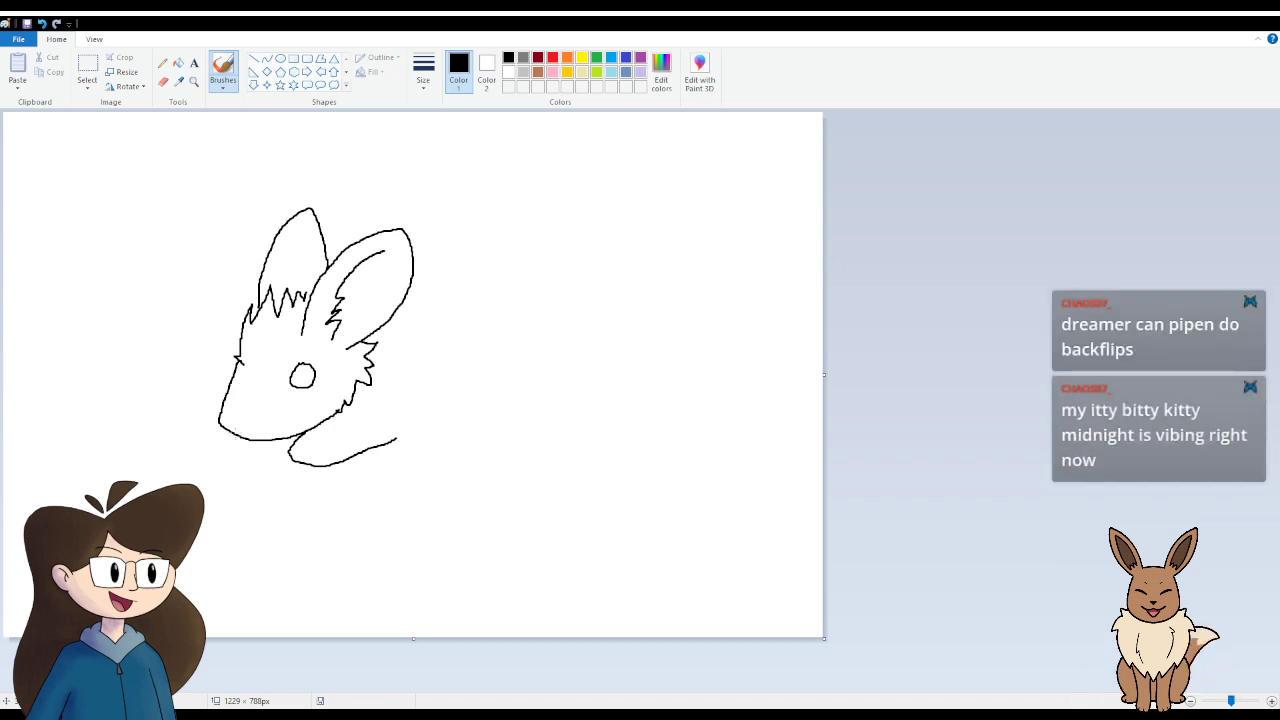
{"action": "left_click_drag", "start_coordinate": [234, 436], "coordinate": [287, 450]}
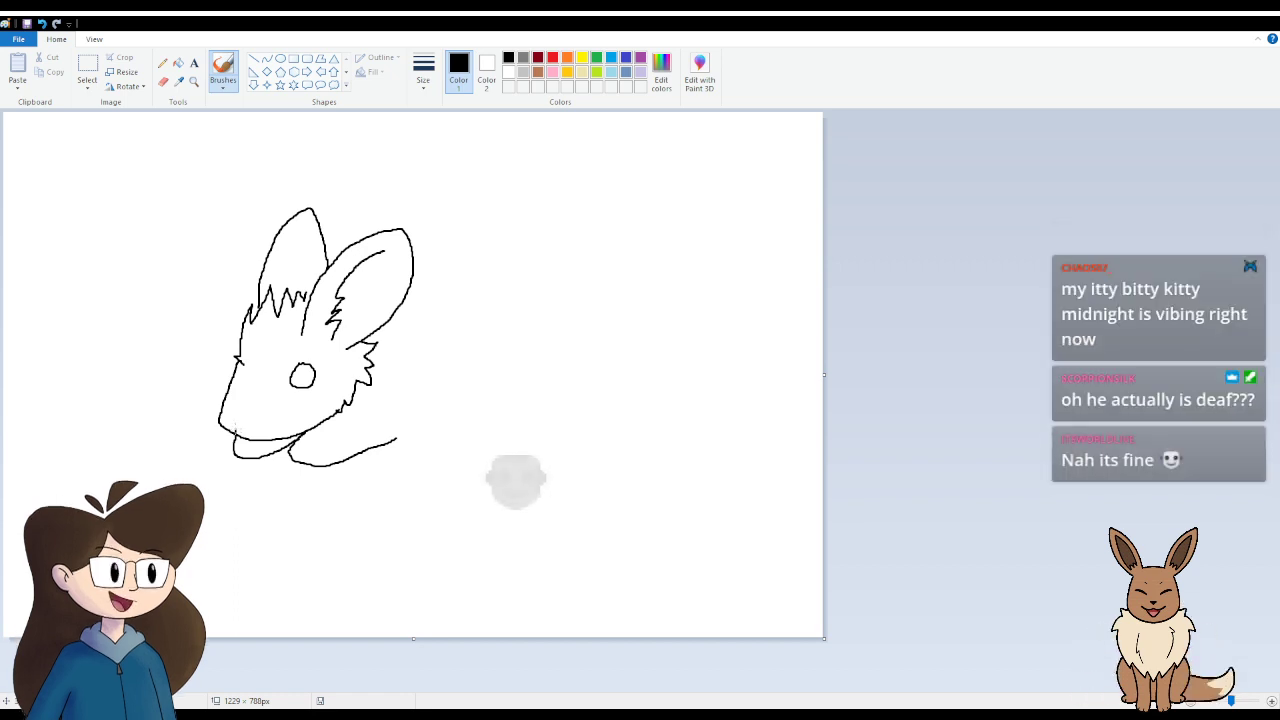
{"action": "left_click_drag", "start_coordinate": [228, 419], "coordinate": [245, 422]}
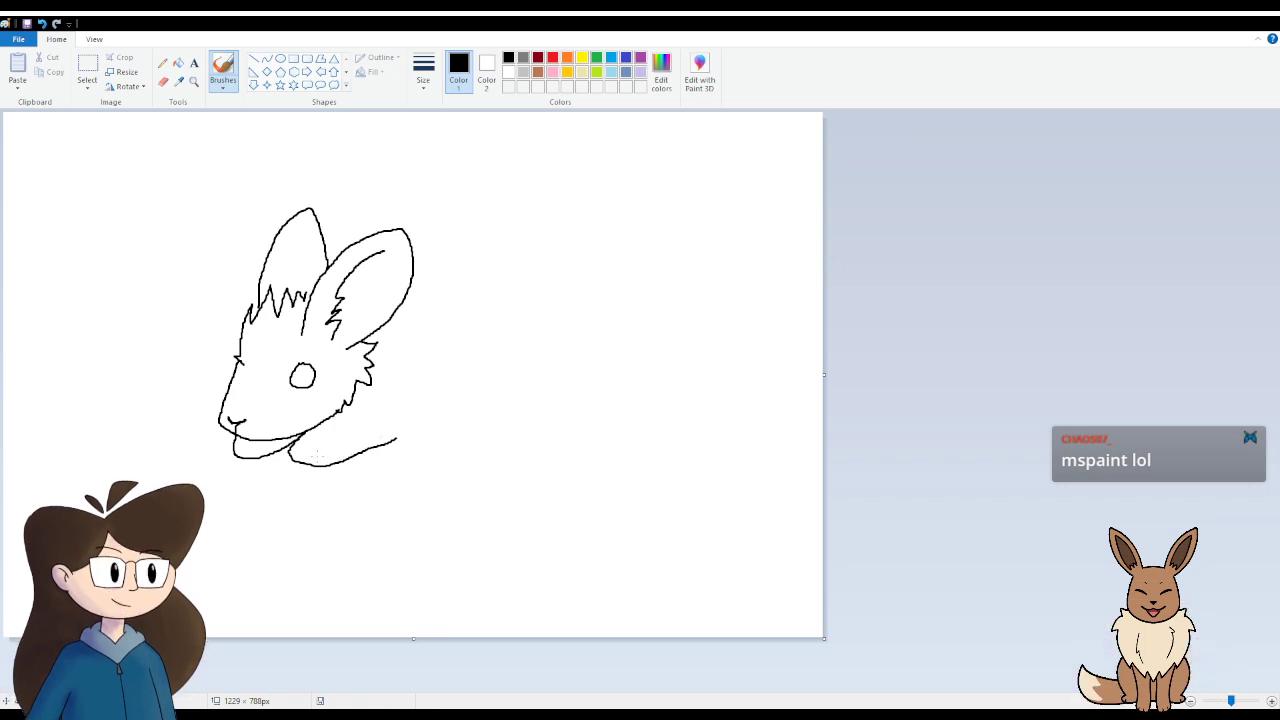
{"action": "left_click_drag", "start_coordinate": [318, 441], "coordinate": [318, 464]}
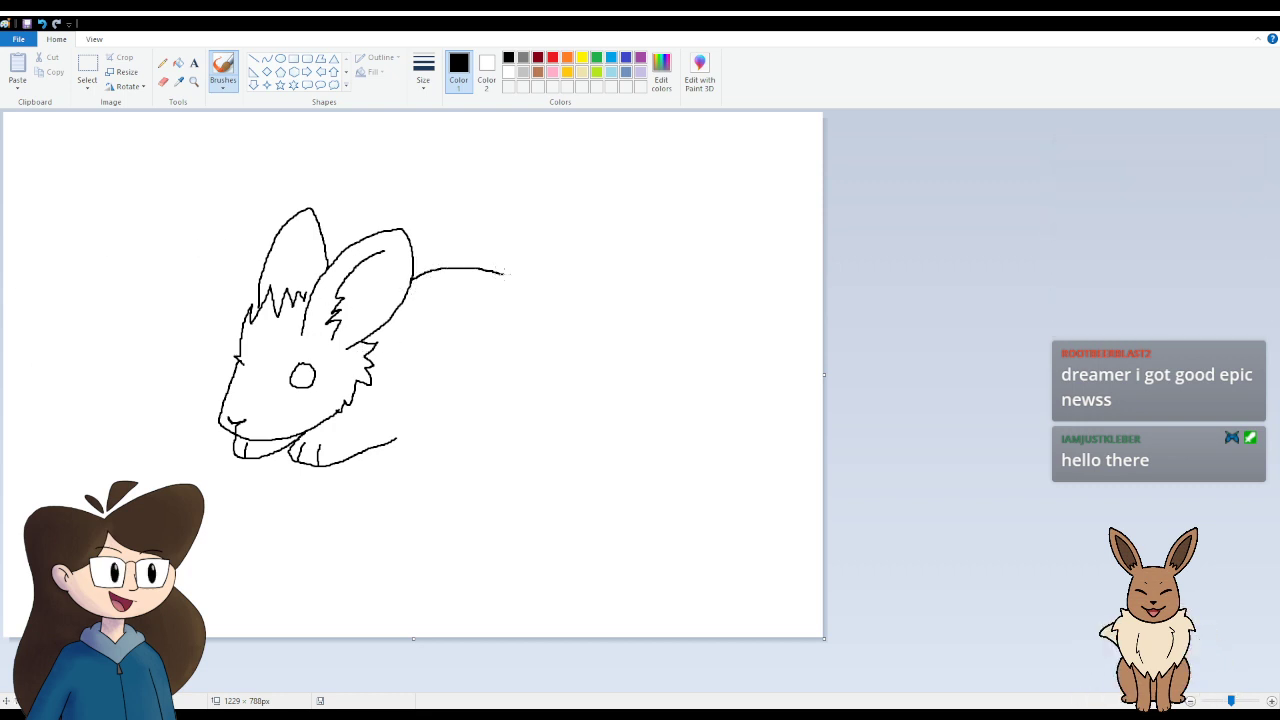
Step: Curve the back down into the hindquarters and lengthen the belly line toward the rear
{"action": "mouse_move", "coordinate": [515, 279]}
{"action": "left_mouse_down"}
{"action": "mouse_move", "coordinate": [542, 314]}
{"action": "mouse_move", "coordinate": [546, 360]}
{"action": "mouse_move", "coordinate": [532, 413]}
{"action": "mouse_move", "coordinate": [512, 429]}
{"action": "left_mouse_up"}
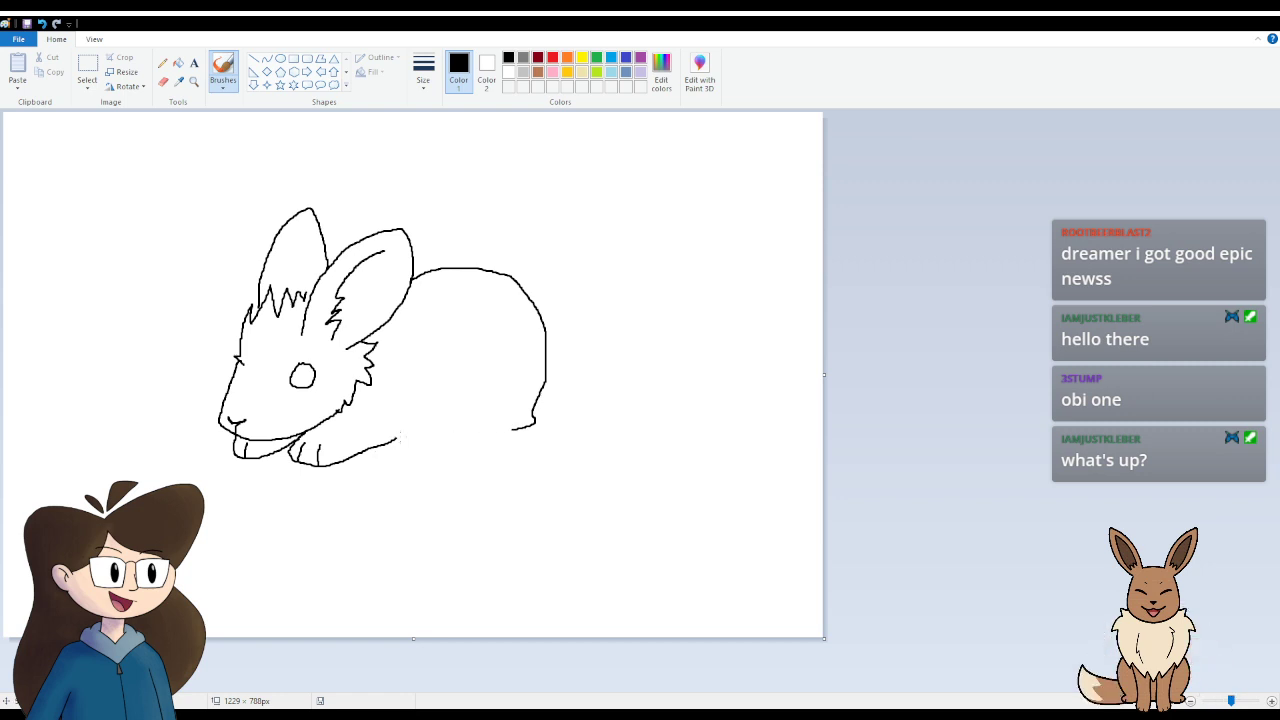
{"action": "left_click_drag", "start_coordinate": [398, 437], "coordinate": [425, 430]}
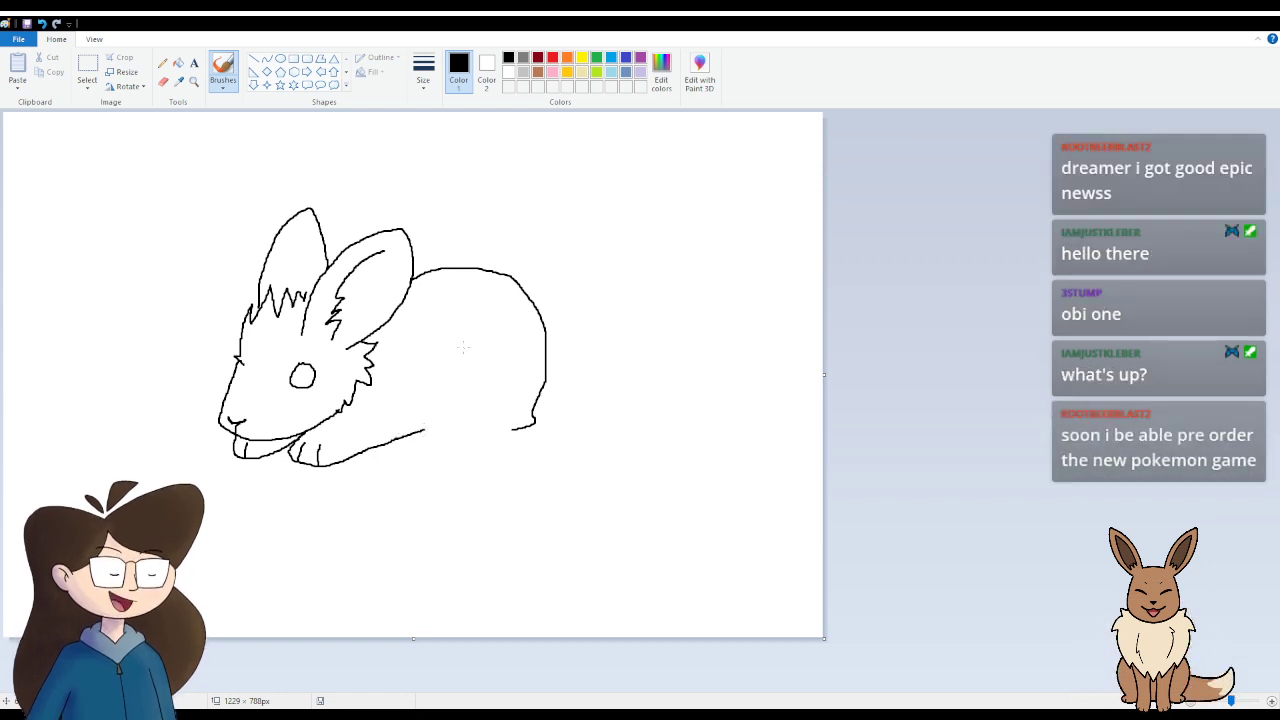
{"action": "mouse_move", "coordinate": [463, 347]}
{"action": "left_mouse_down"}
{"action": "mouse_move", "coordinate": [456, 410]}
{"action": "mouse_move", "coordinate": [435, 426]}
{"action": "mouse_move", "coordinate": [467, 449]}
{"action": "mouse_move", "coordinate": [522, 429]}
{"action": "left_mouse_up"}
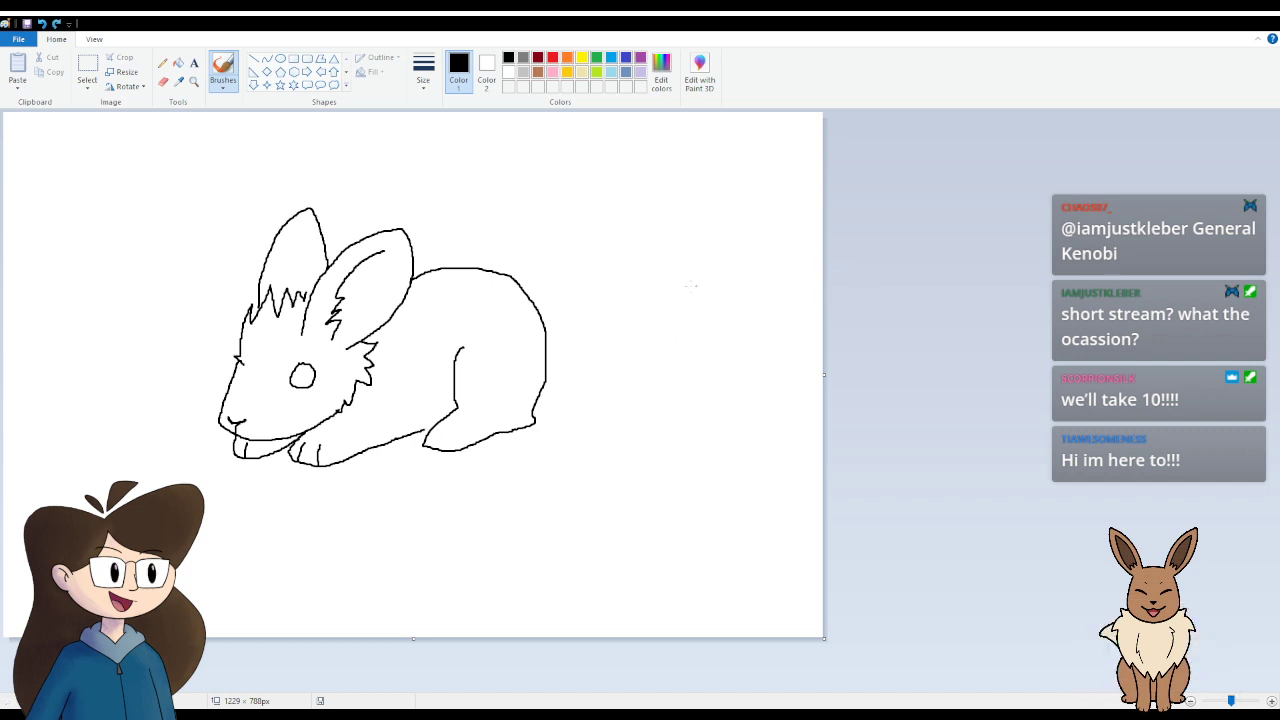
{"action": "key", "text": "ctrl+z"}
{"action": "key", "text": "ctrl+z"}
{"action": "key", "text": "ctrl+z"}
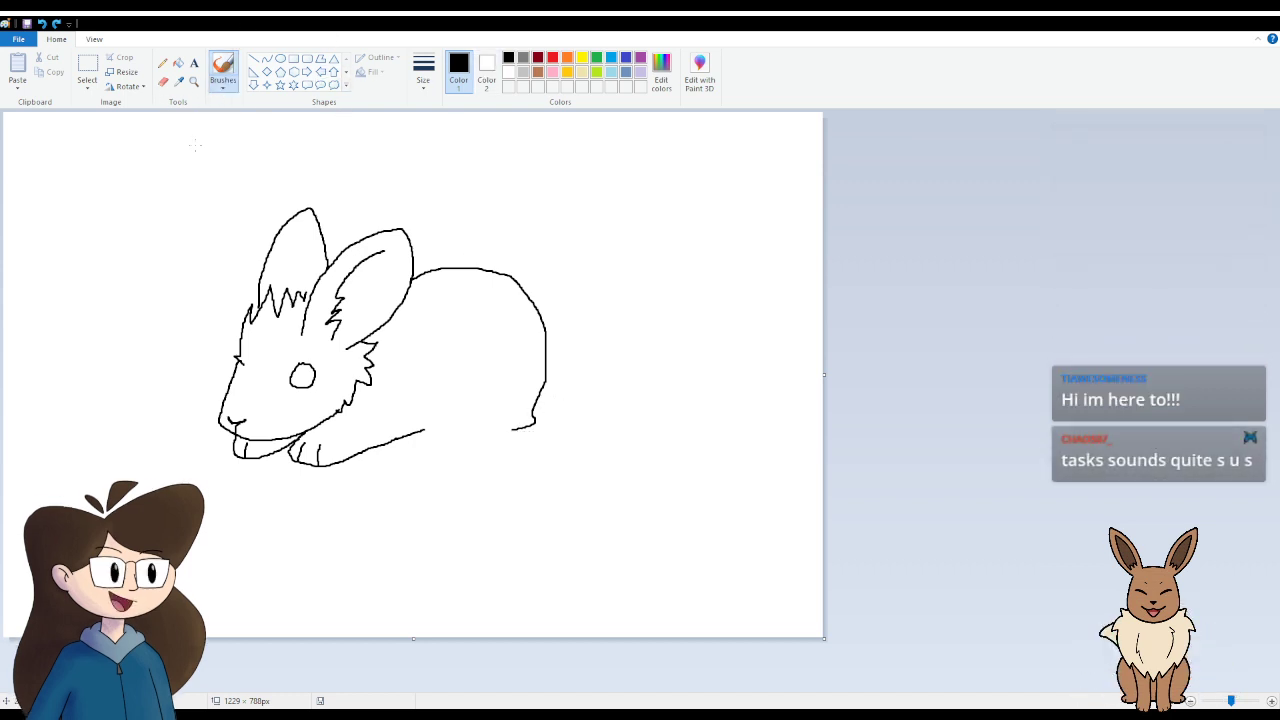
Step: Erase the stray rear stroke and brush a new hind foot along the bottom with a toe mark
{"action": "left_click", "coordinate": [164, 82]}
{"action": "mouse_move", "coordinate": [500, 431]}
{"action": "left_mouse_down"}
{"action": "mouse_move", "coordinate": [554, 418]}
{"action": "mouse_move", "coordinate": [541, 421]}
{"action": "mouse_move", "coordinate": [540, 386]}
{"action": "left_mouse_up"}
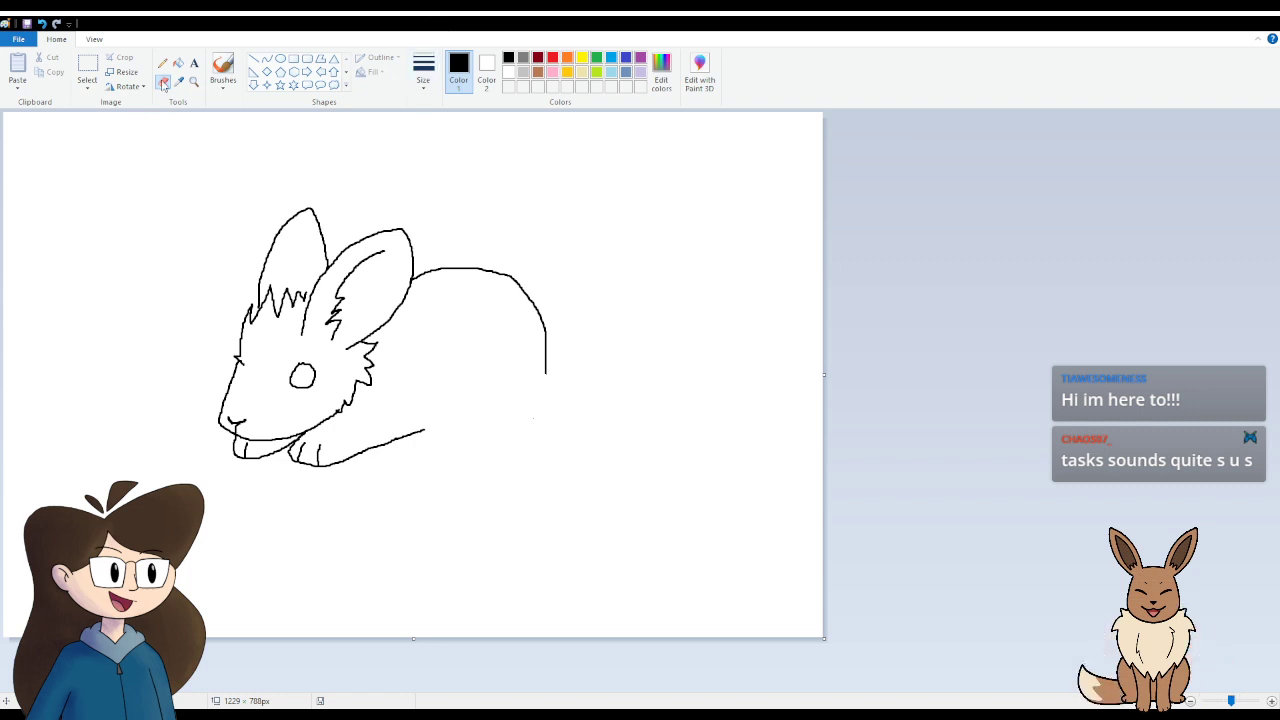
{"action": "left_click", "coordinate": [223, 72]}
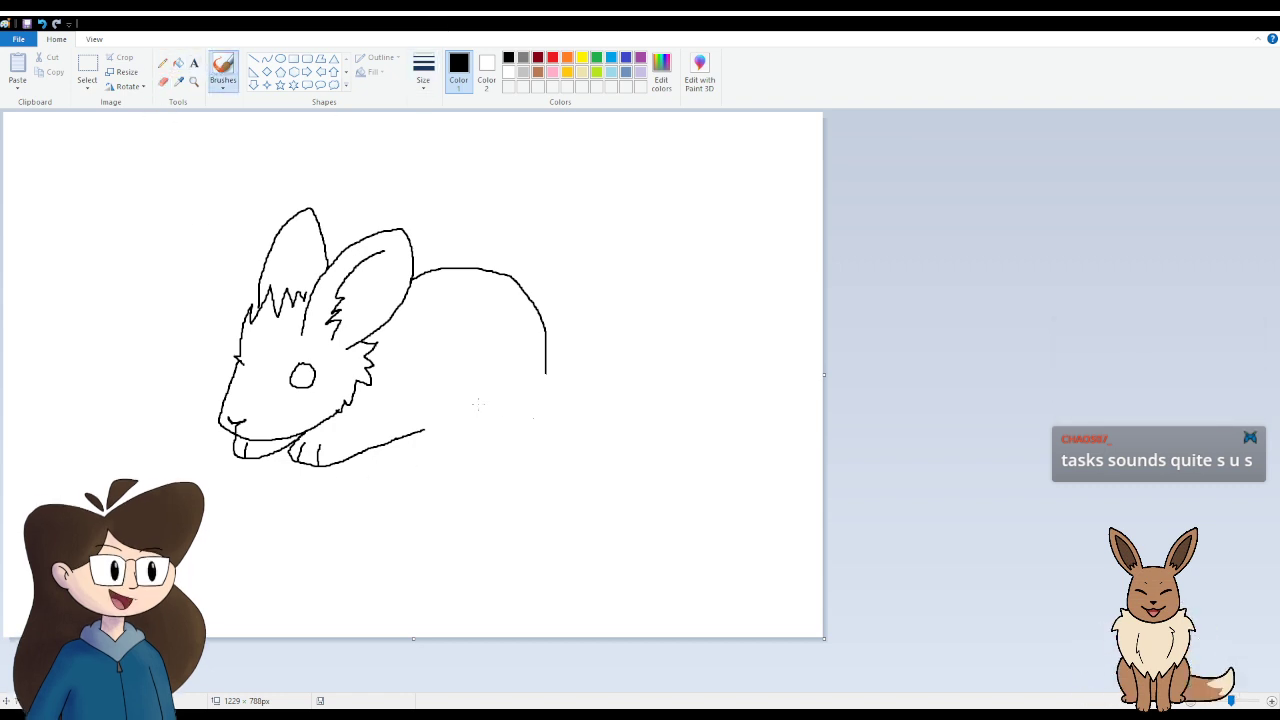
{"action": "mouse_move", "coordinate": [478, 405]}
{"action": "left_mouse_down"}
{"action": "mouse_move", "coordinate": [468, 418]}
{"action": "mouse_move", "coordinate": [482, 428]}
{"action": "mouse_move", "coordinate": [524, 421]}
{"action": "left_mouse_up"}
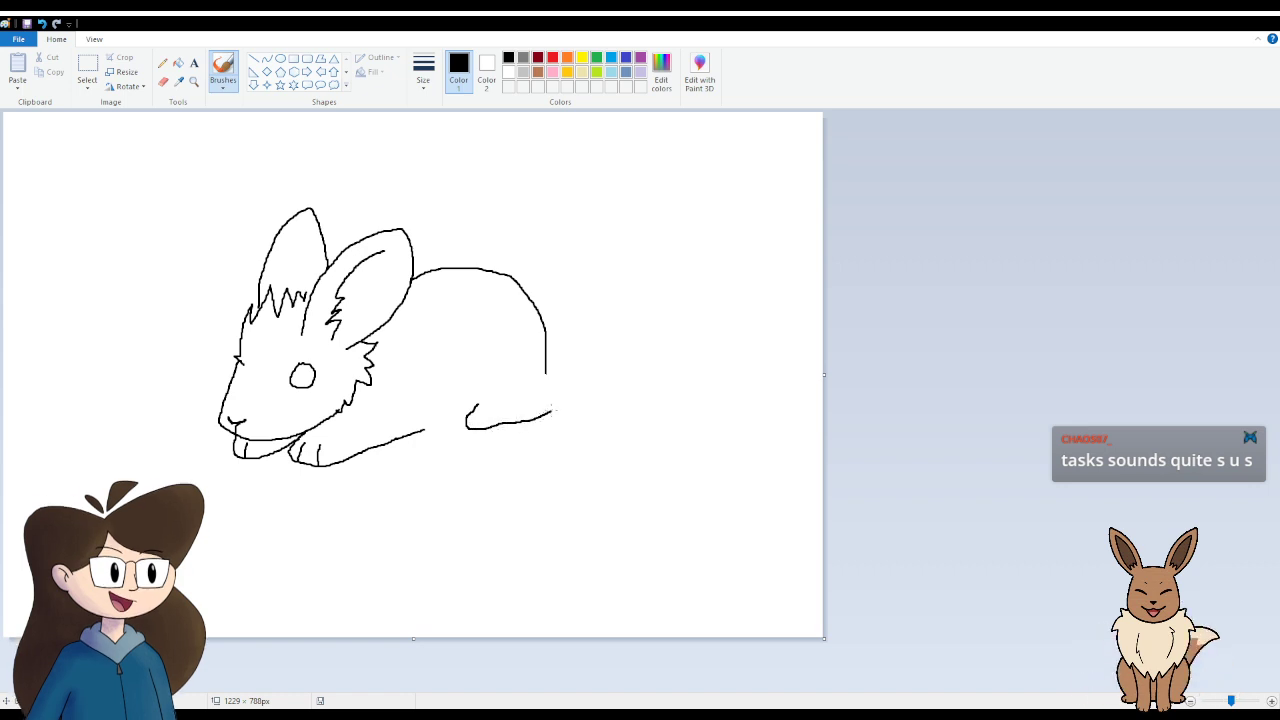
{"action": "key", "text": "ctrl+z"}
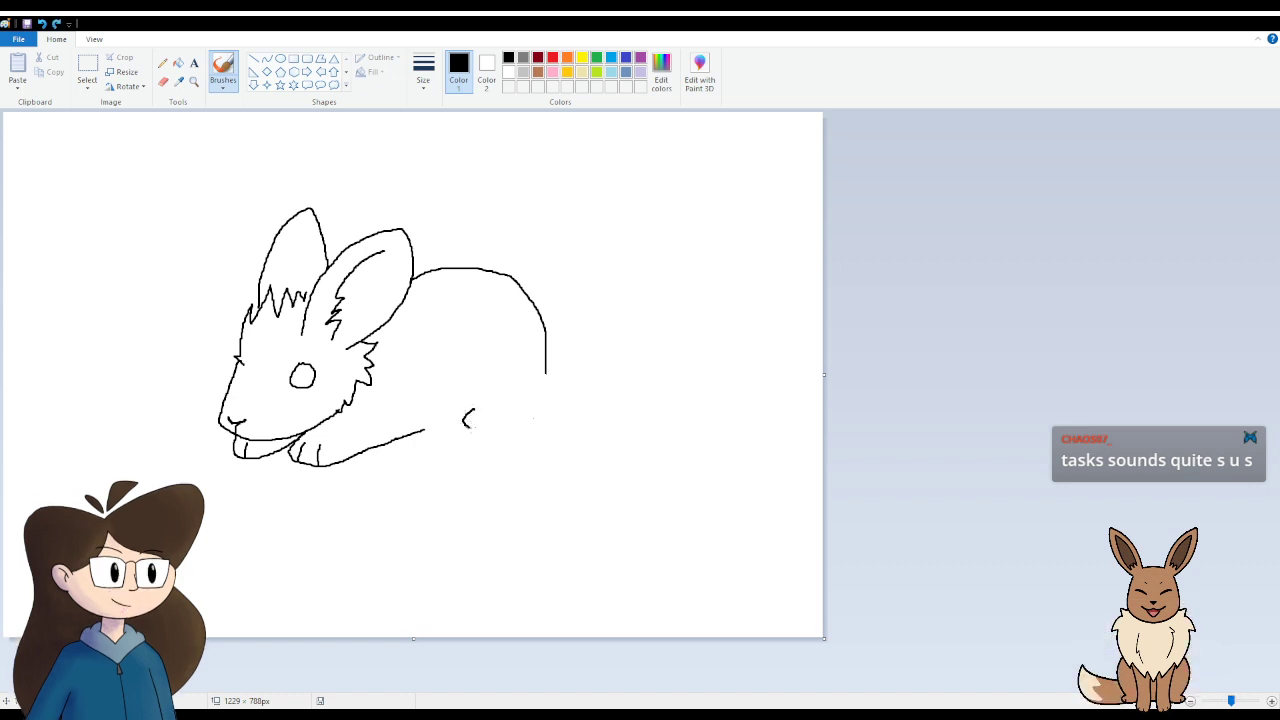
{"action": "mouse_move", "coordinate": [474, 426]}
{"action": "left_mouse_down"}
{"action": "mouse_move", "coordinate": [543, 404]}
{"action": "mouse_move", "coordinate": [548, 384]}
{"action": "left_mouse_up"}
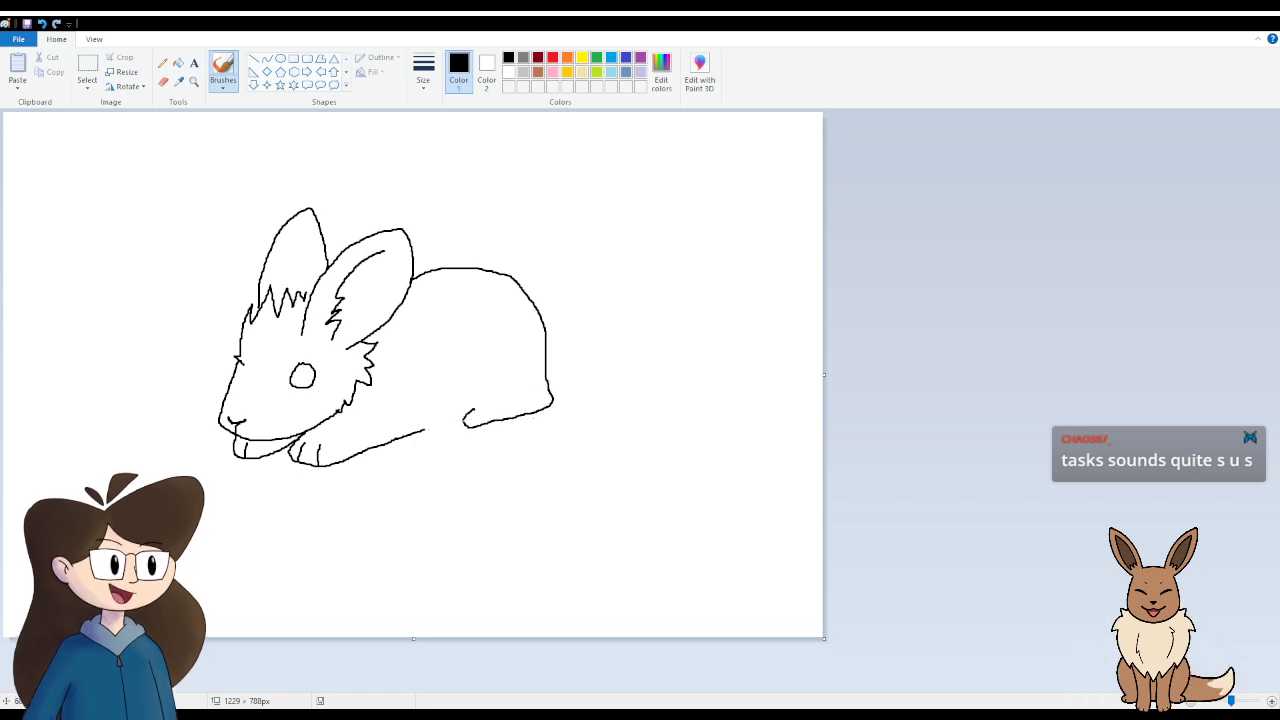
{"action": "left_click_drag", "start_coordinate": [463, 418], "coordinate": [459, 427]}
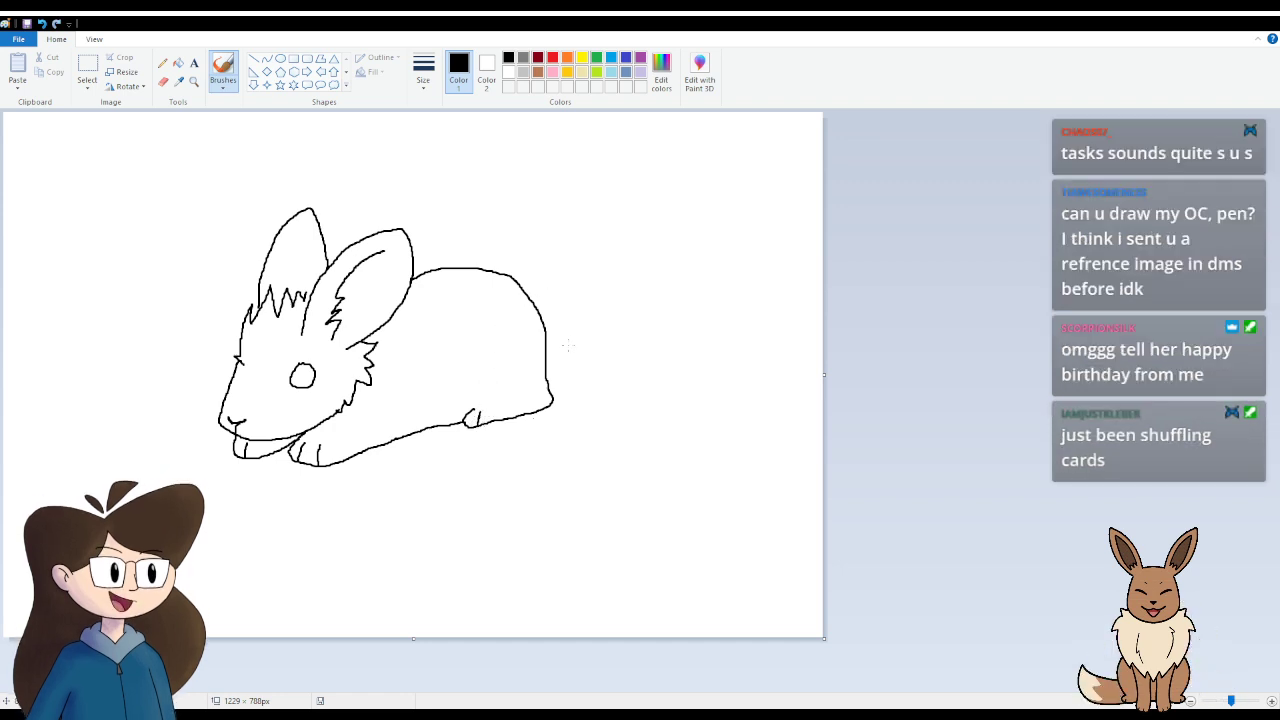
Step: Brush a zigzag fluffy tuft tail at the rabbit's rear
{"action": "mouse_move", "coordinate": [545, 348]}
{"action": "left_mouse_down"}
{"action": "mouse_move", "coordinate": [558, 335]}
{"action": "mouse_move", "coordinate": [578, 368]}
{"action": "mouse_move", "coordinate": [563, 391]}
{"action": "left_mouse_up"}
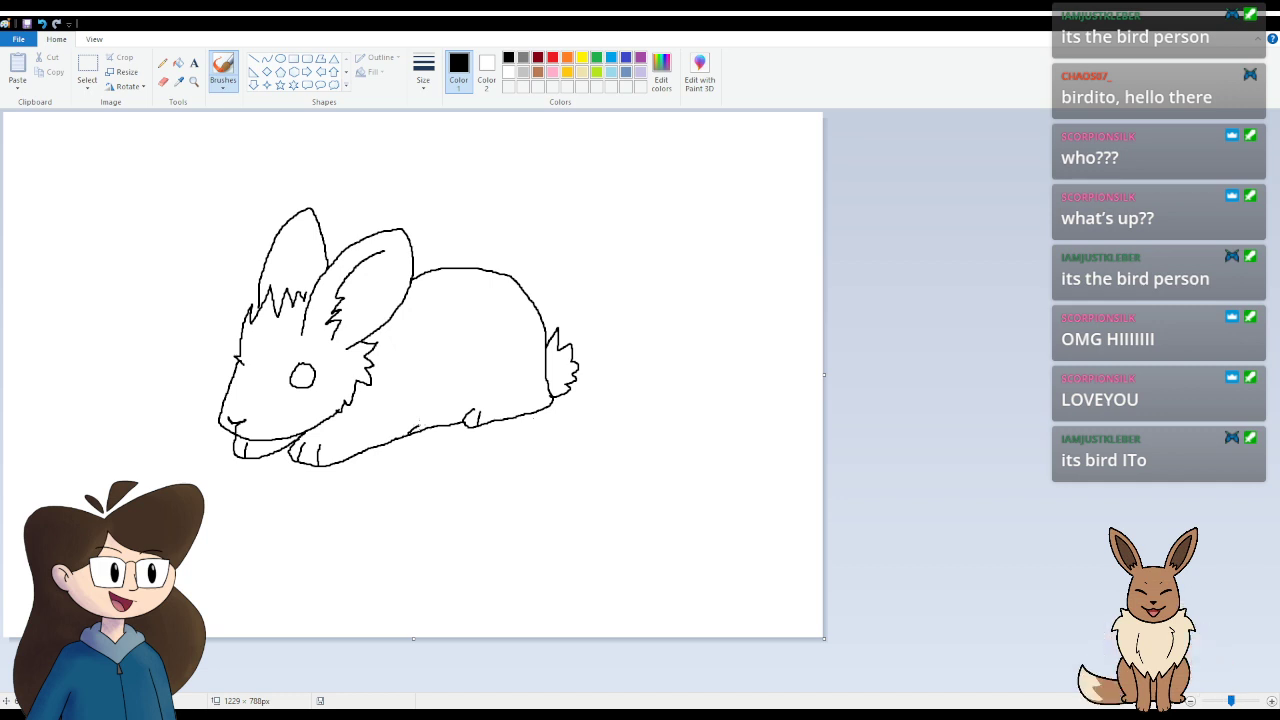
Step: Bucket-fill the eye solid black, then brush a small light-blue highlight onto it
{"action": "left_click", "coordinate": [178, 63]}
{"action": "left_click", "coordinate": [302, 376]}
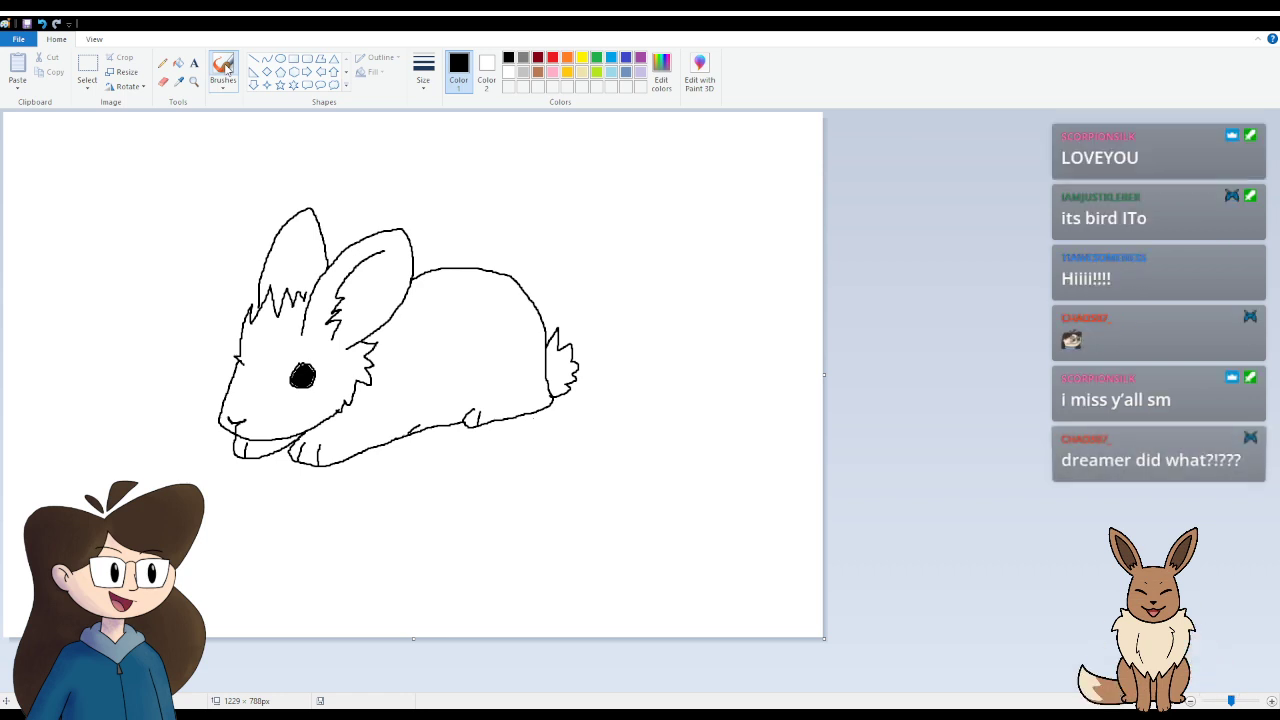
{"action": "left_click", "coordinate": [224, 66]}
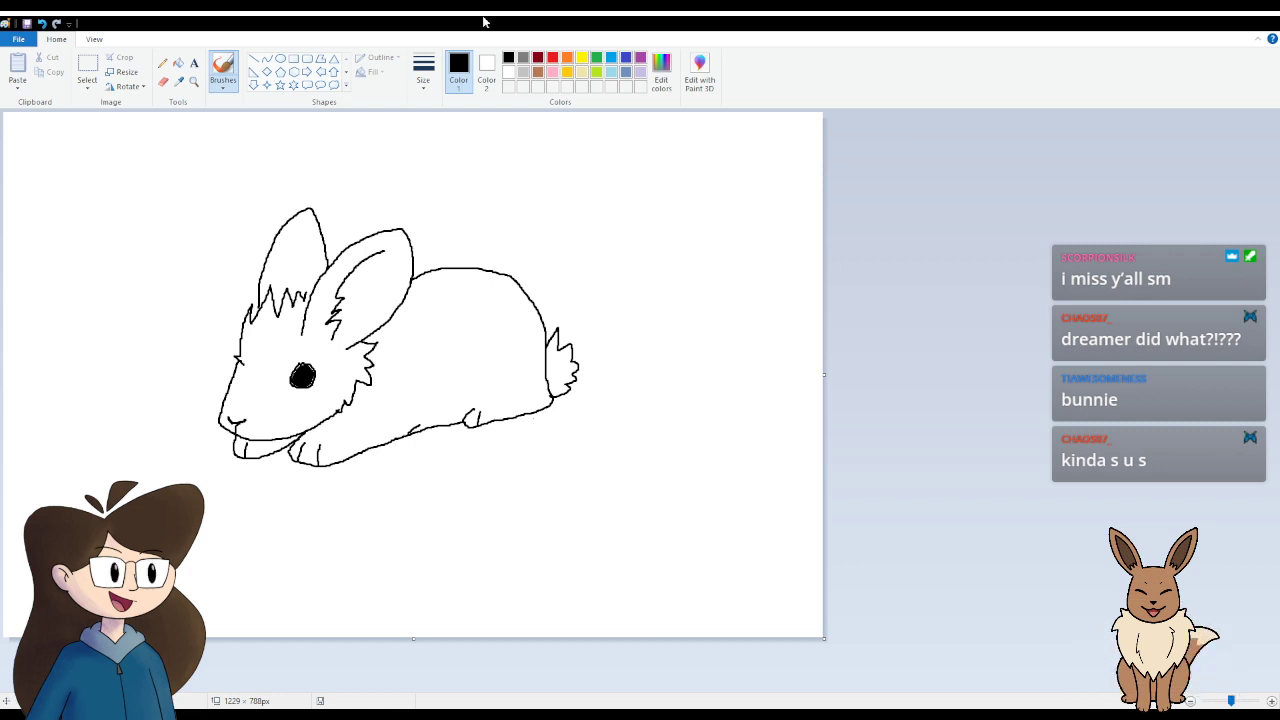
{"action": "left_click", "coordinate": [611, 73]}
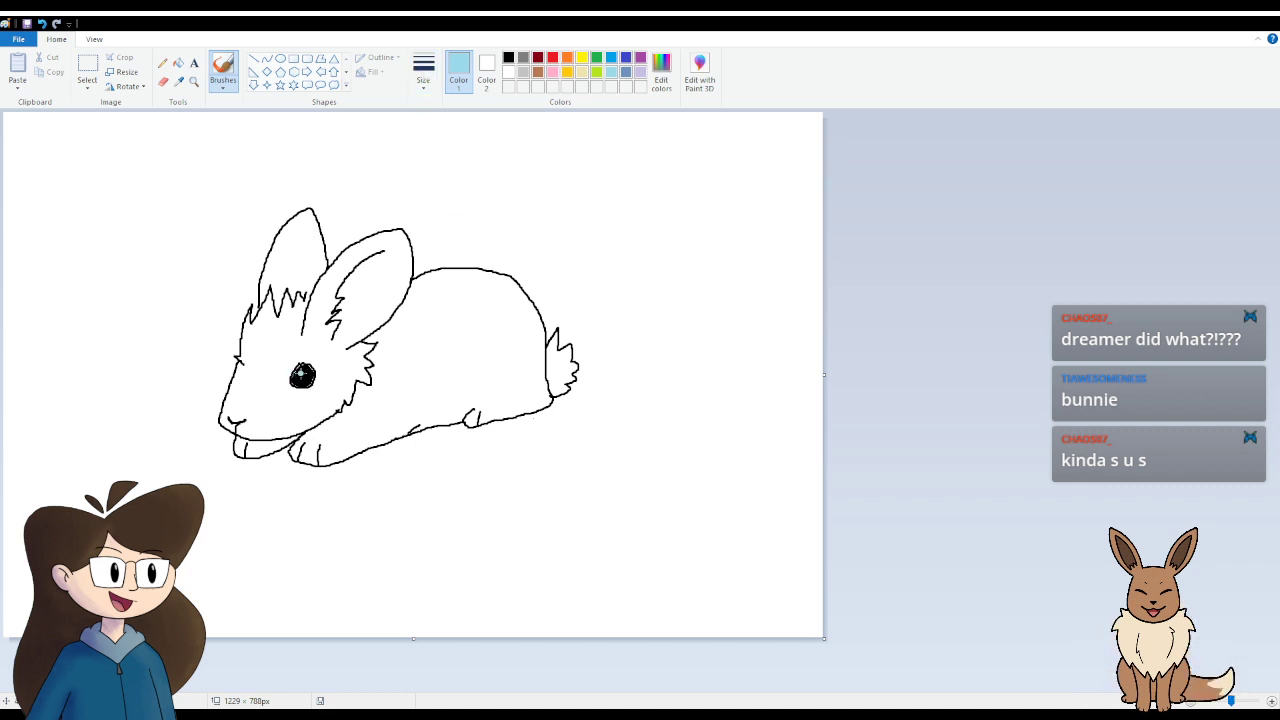
{"action": "left_click_drag", "start_coordinate": [295, 377], "coordinate": [301, 370]}
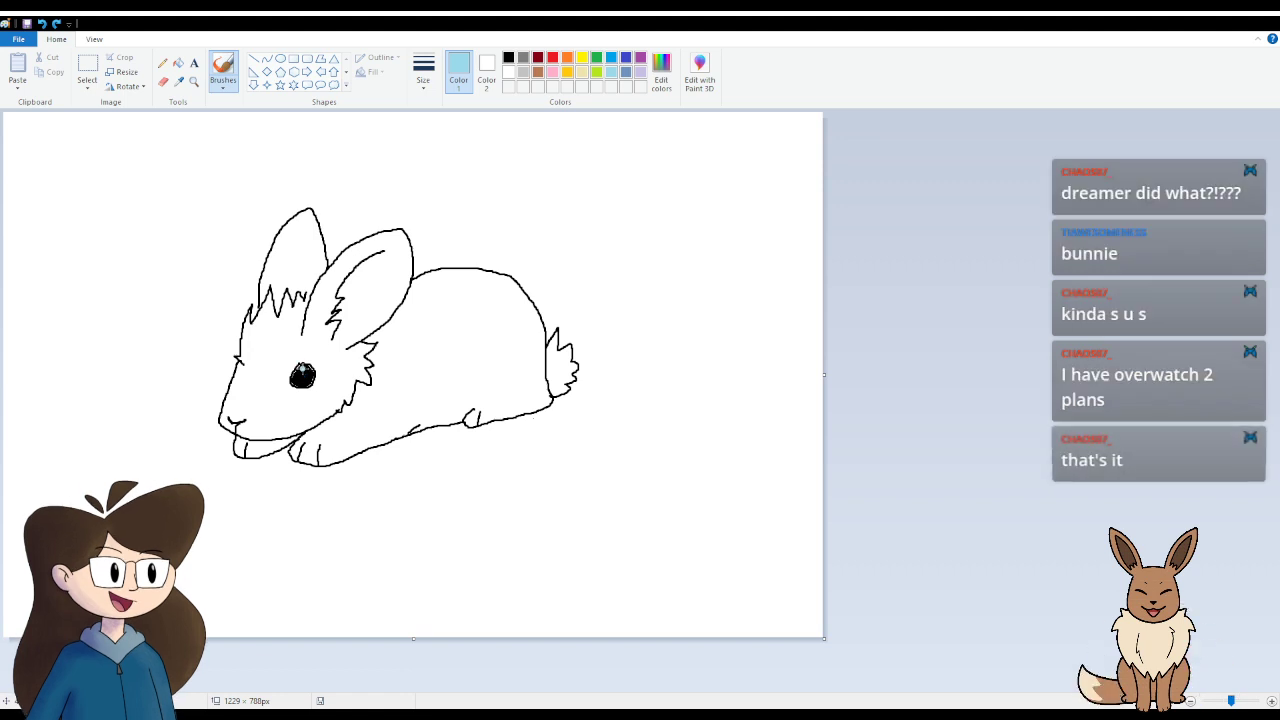
Step: Undo the light-blue highlight on the rabbit's eye
{"action": "key", "text": "ctrl+z"}
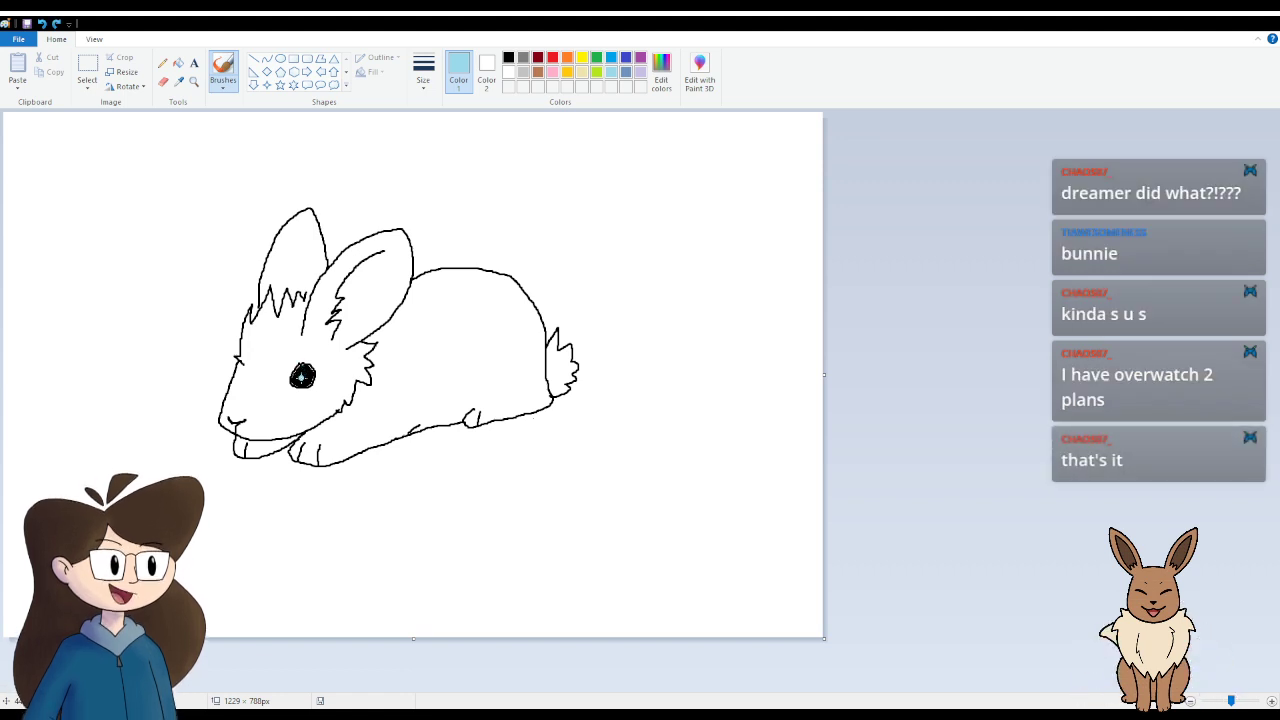